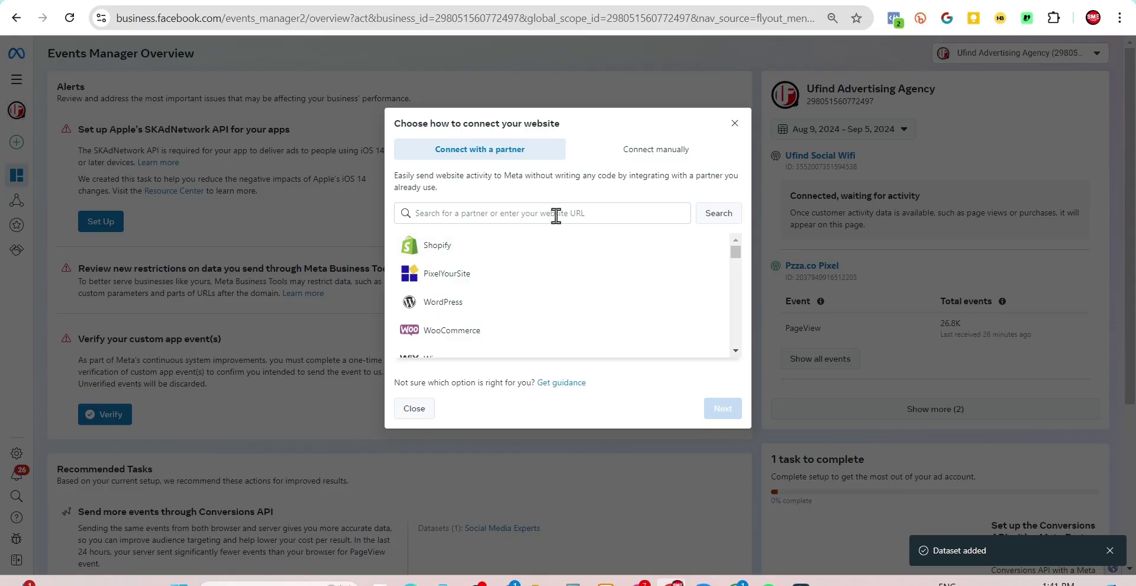
# Step: Choose to connect the website manually with the Meta Pixel only option and finish the connection dialog
pyautogui.click(673, 161)
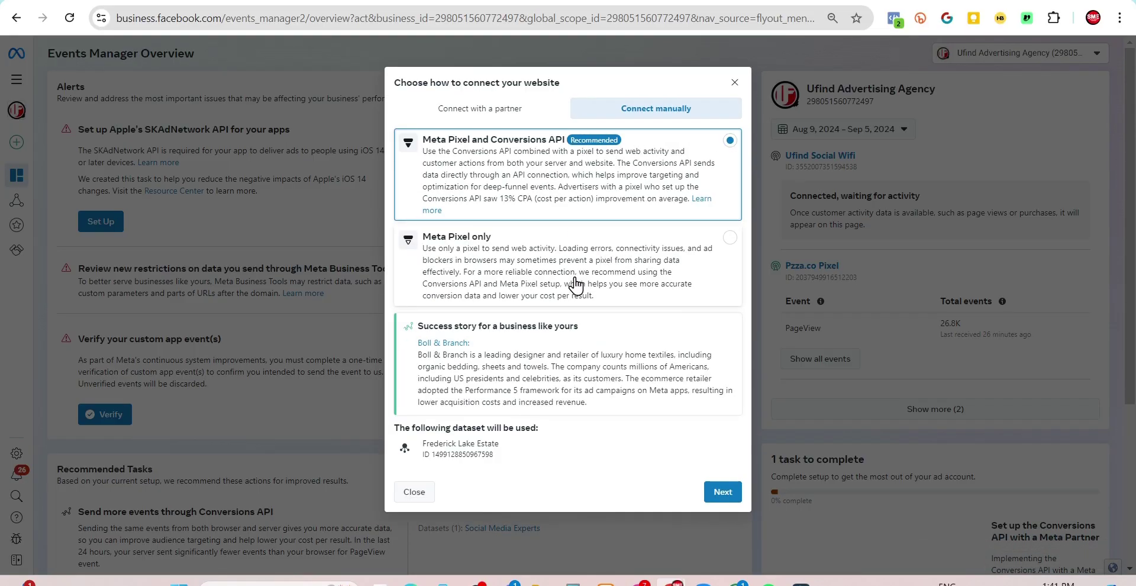
pyautogui.click(729, 240)
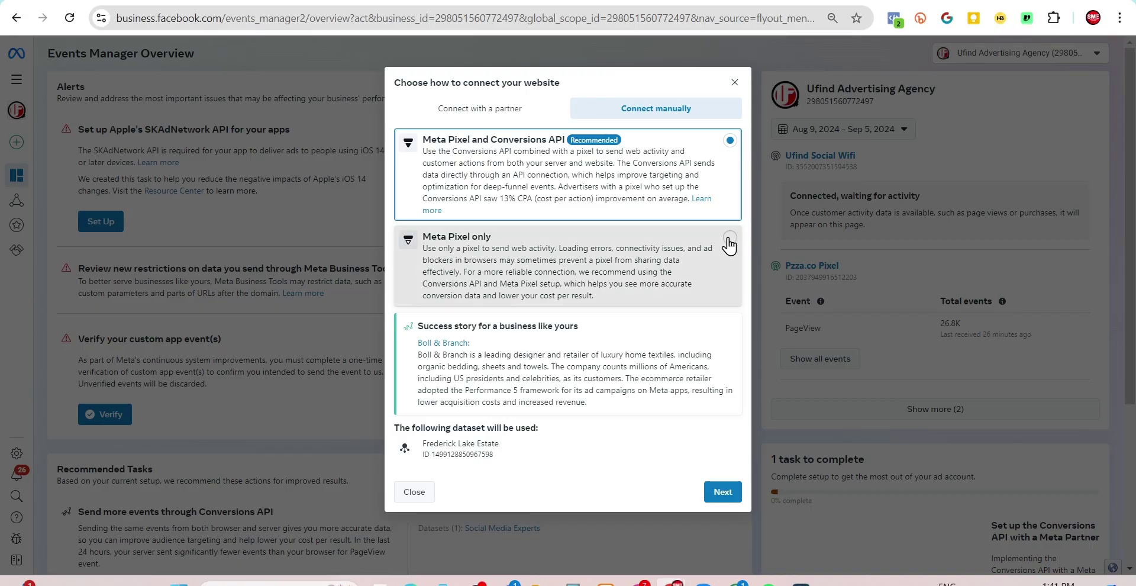
pyautogui.click(722, 423)
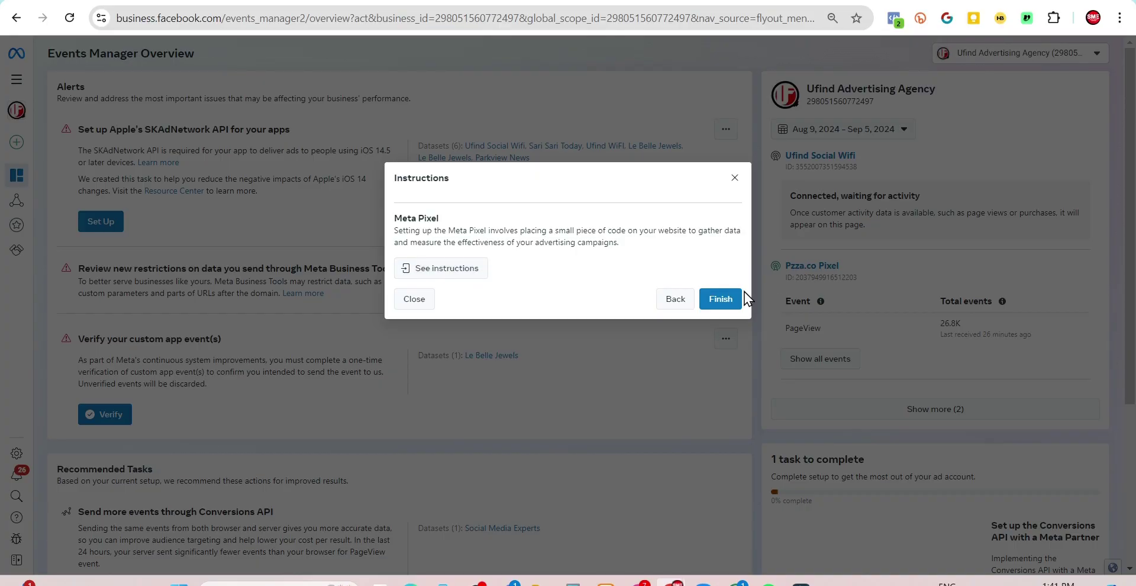
pyautogui.click(712, 301)
# Step: In Data Sources, start a manual Meta Pixel installation for the Frederick Lake Estate dataset and copy the pixel base code
pyautogui.moveTo(25, 199)
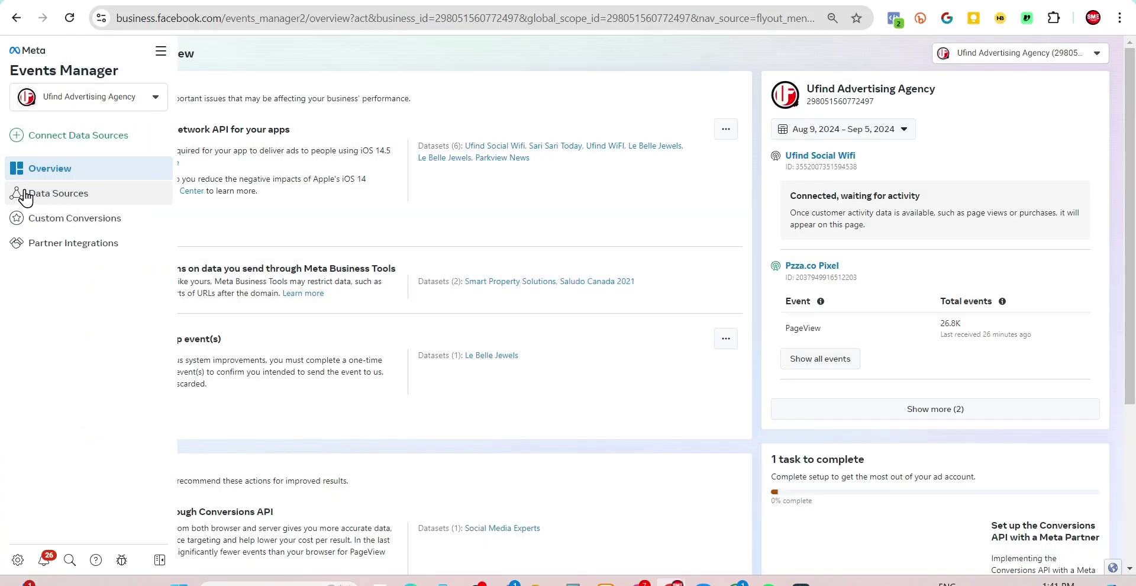
pyautogui.click(66, 194)
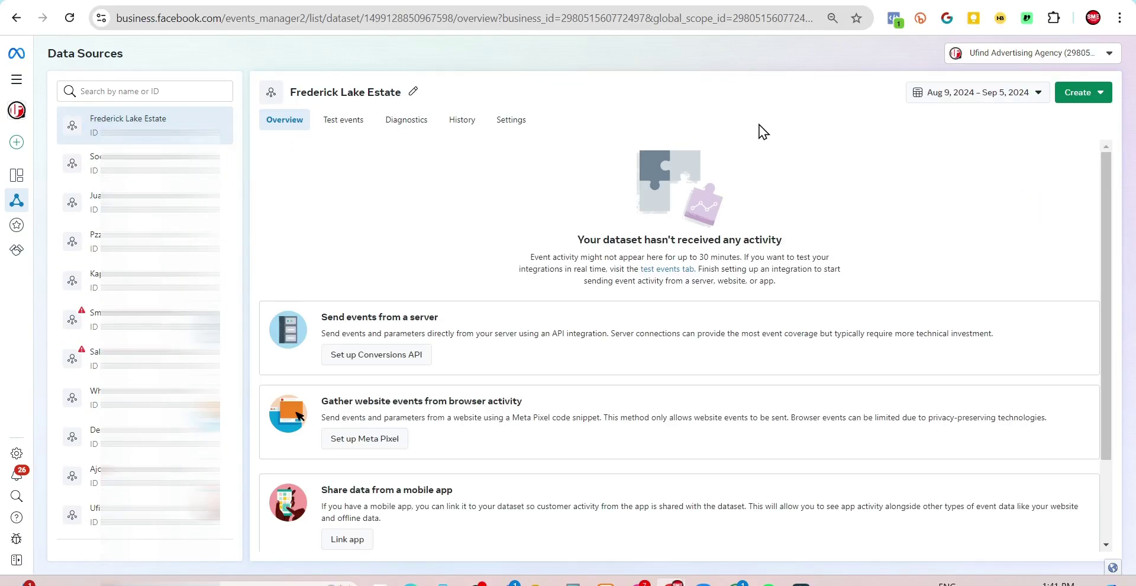
pyautogui.scroll(-2, 457, 292)
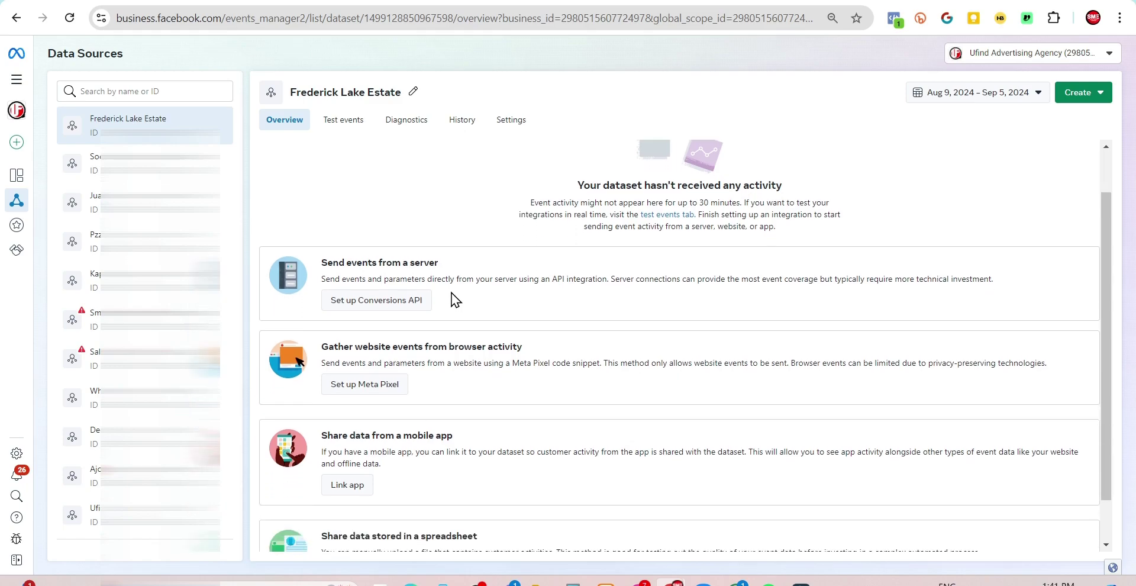
pyautogui.scroll(-1, 459, 409)
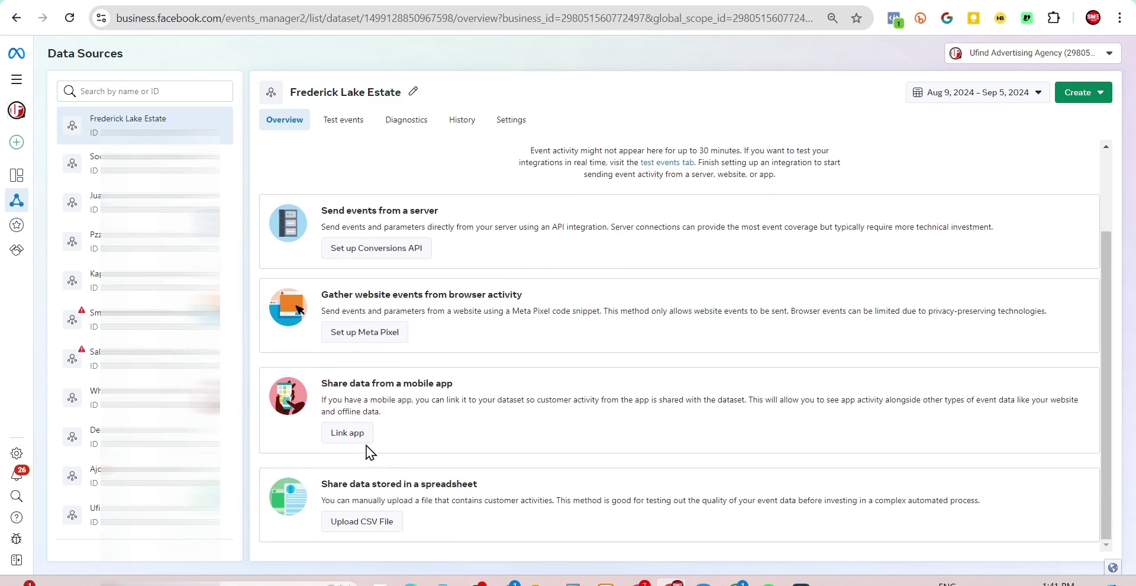
pyautogui.click(390, 335)
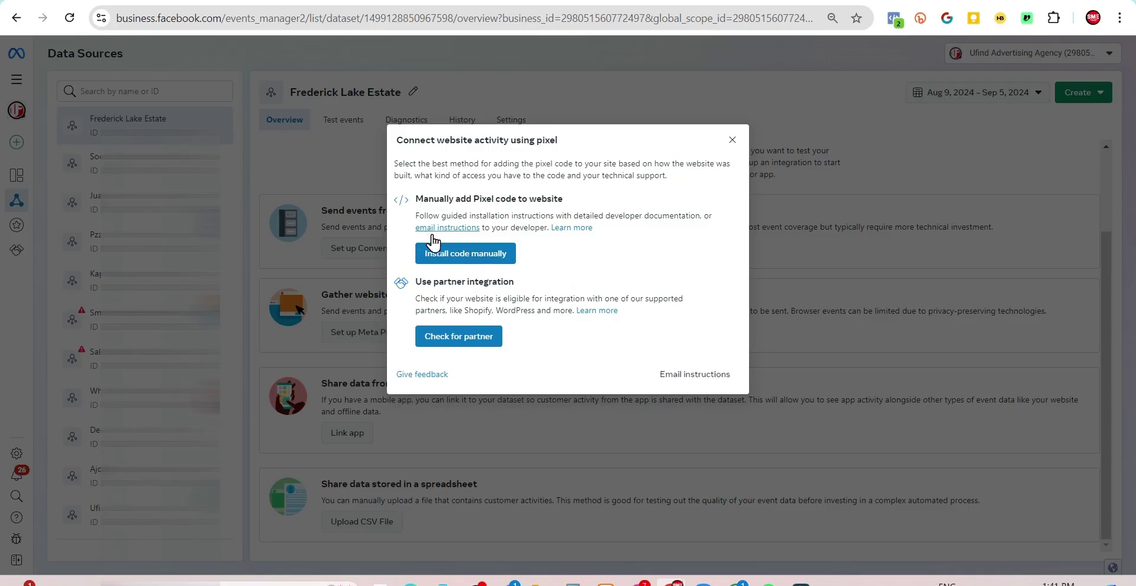
pyautogui.click(450, 261)
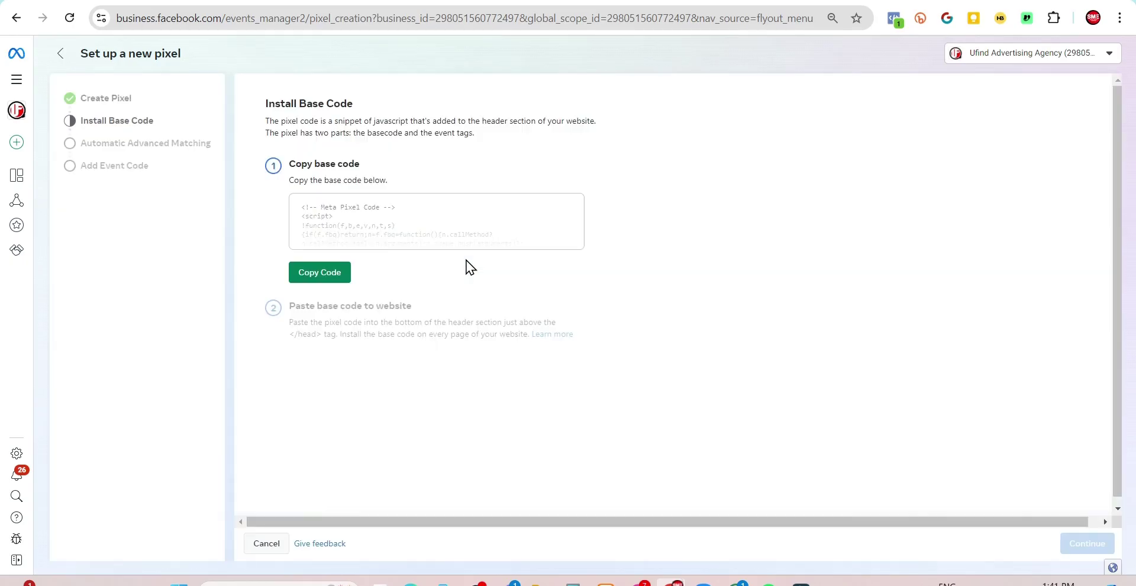
pyautogui.click(320, 273)
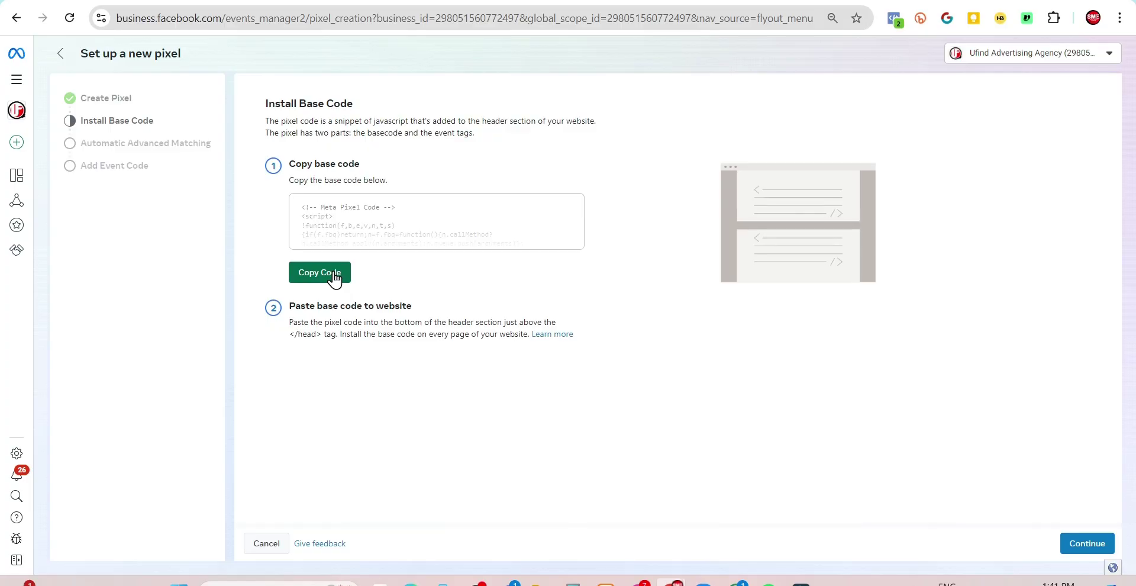
# Step: Switch to Juan Funnel, search the sub-accounts for "fred" and change to the Frederick Lake Estate sub-account
pyautogui.hotkey('ctrl', 'Tab')
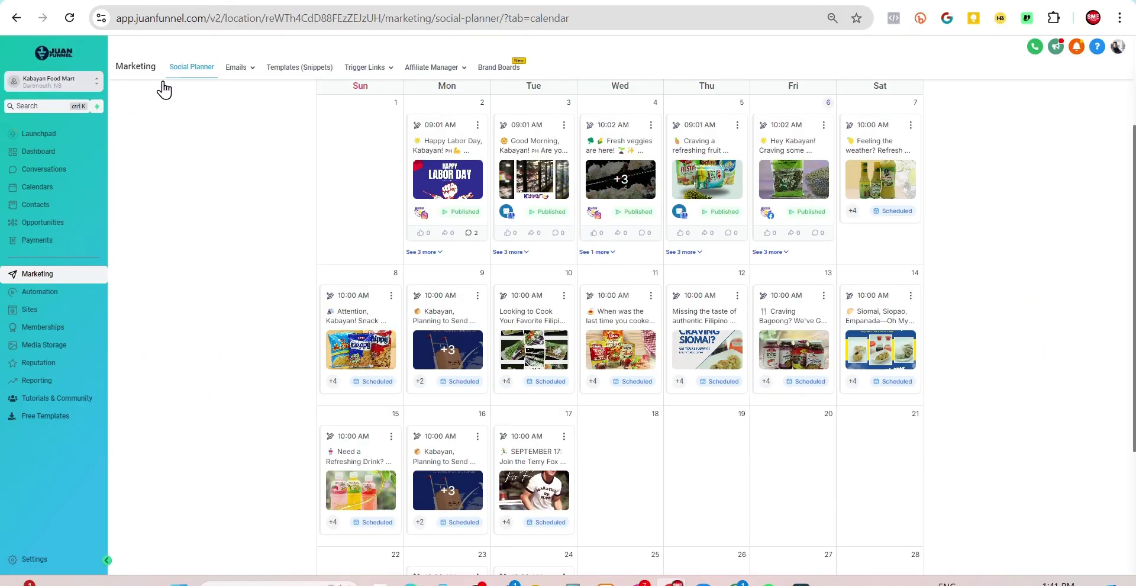
pyautogui.click(51, 81)
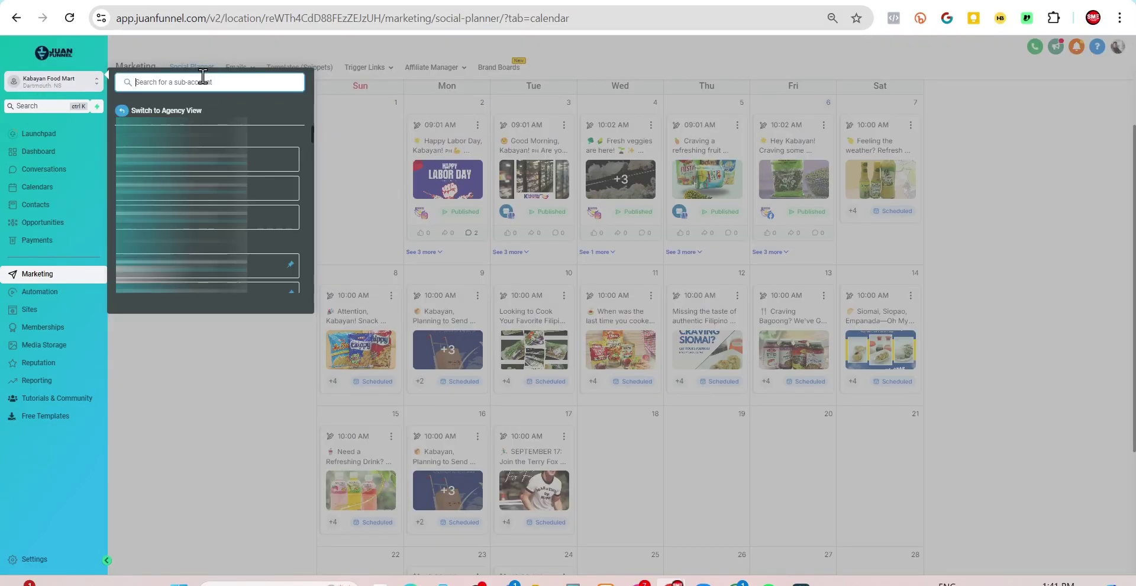
pyautogui.write('fred')
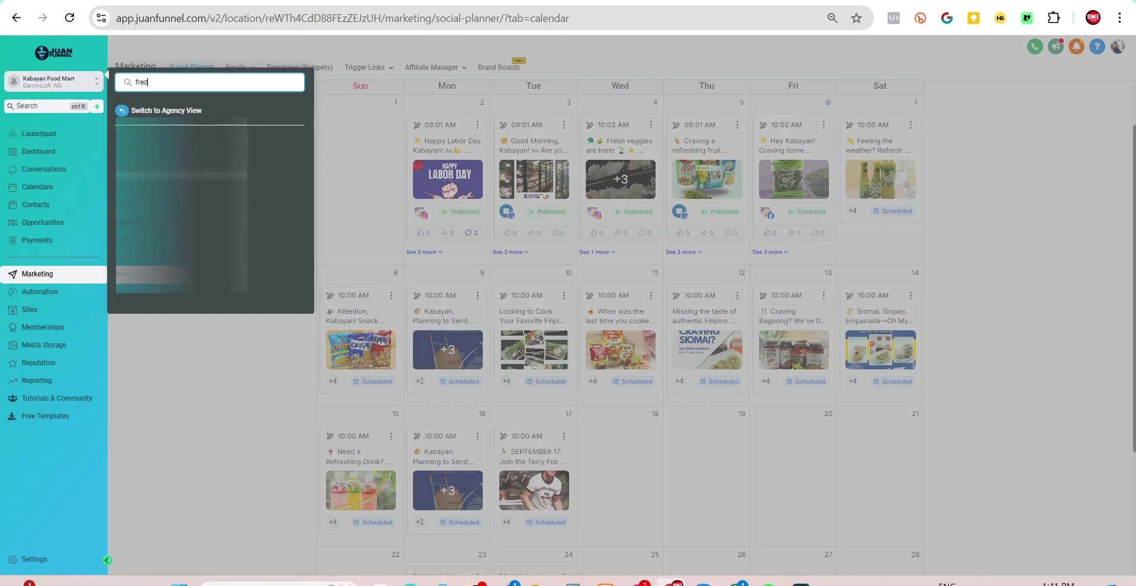
pyautogui.click(198, 159)
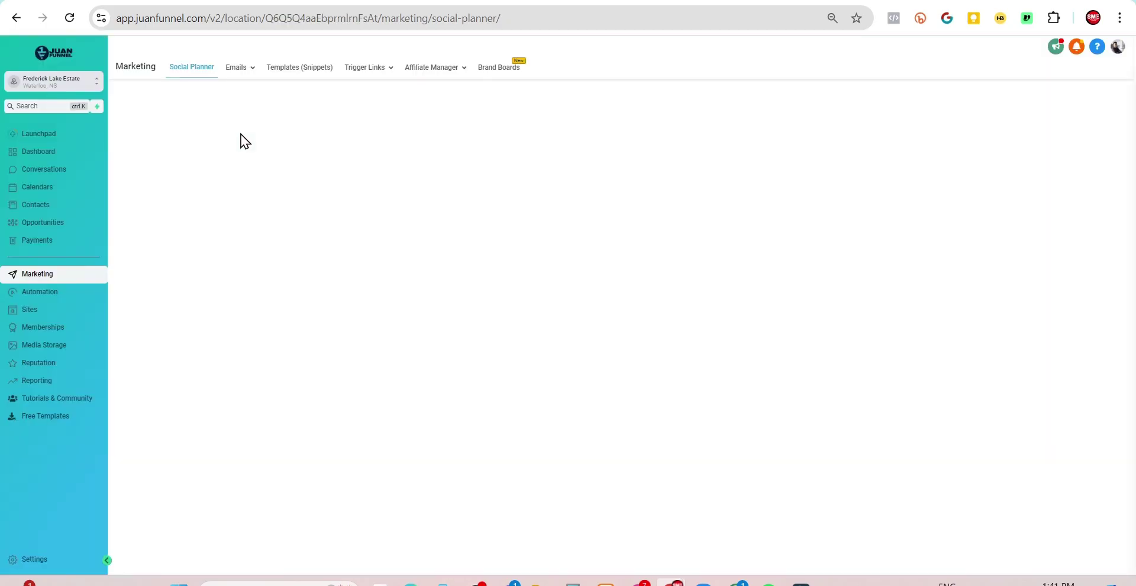
# Step: Open the Frederick Lake Estate 3.0 website from the sub-account's list of websites
pyautogui.click(33, 319)
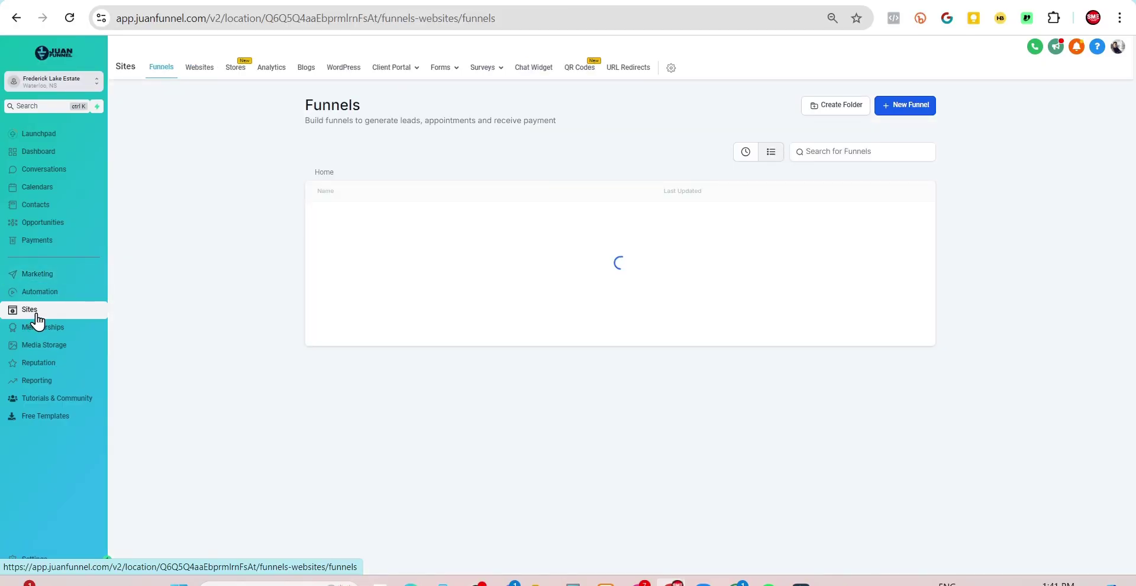
pyautogui.click(200, 69)
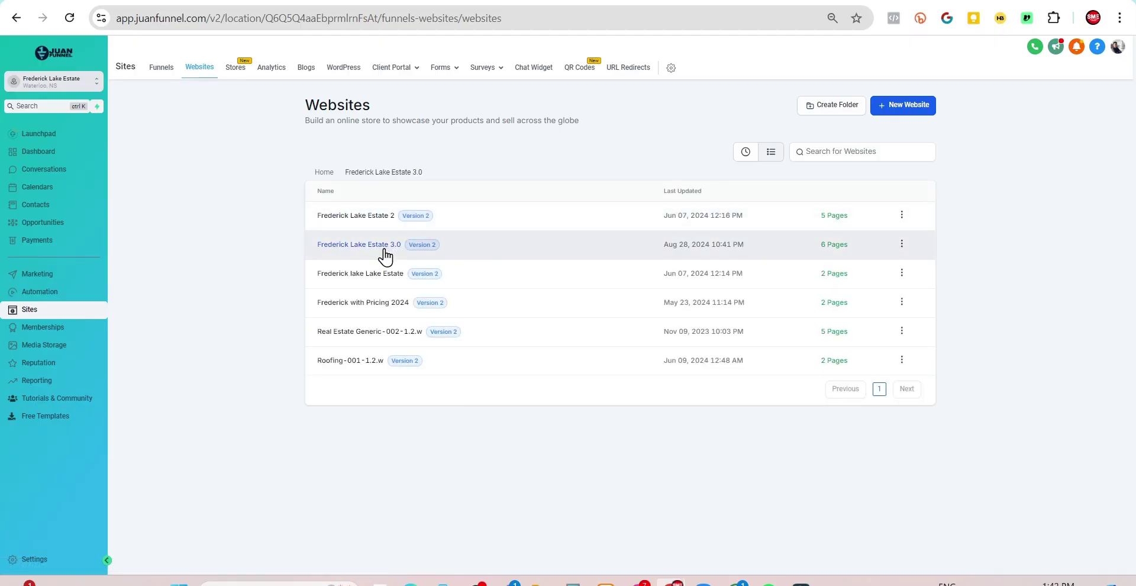
pyautogui.click(384, 256)
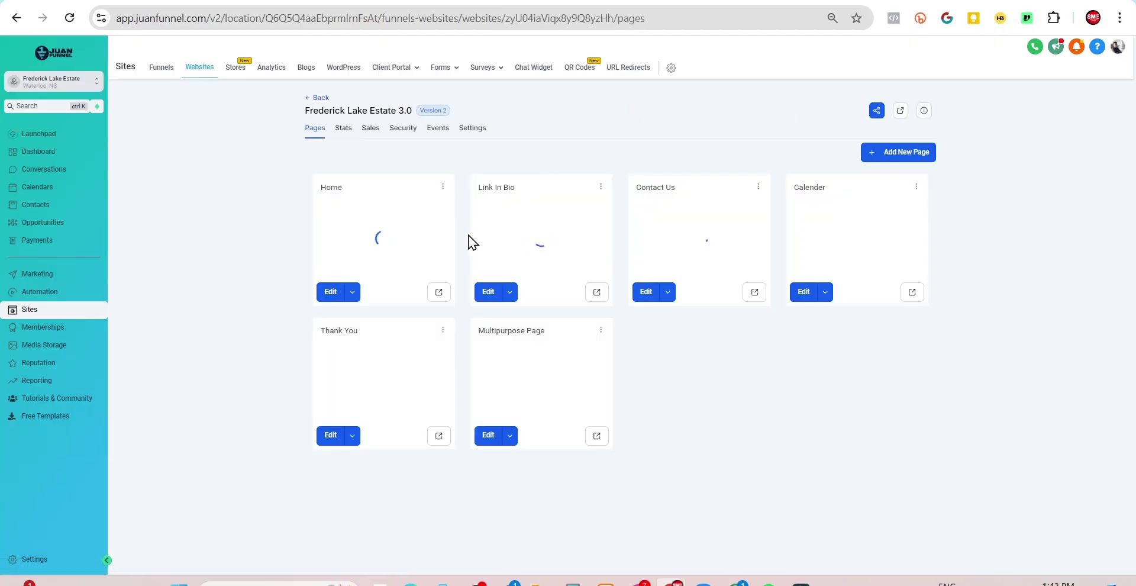
# Step: Preview the website's Home page, dismiss its popup form and check the page with Meta Pixel Helper
pyautogui.click(438, 292)
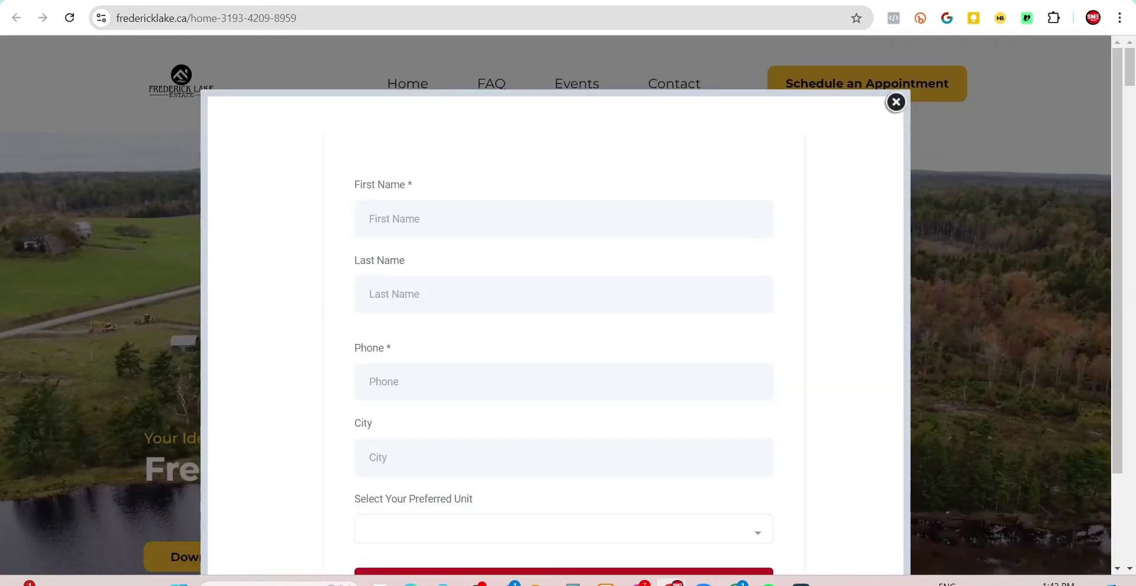
pyautogui.hotkey('ctrl', 'w')
pyautogui.hotkey('alt', 'Tab')
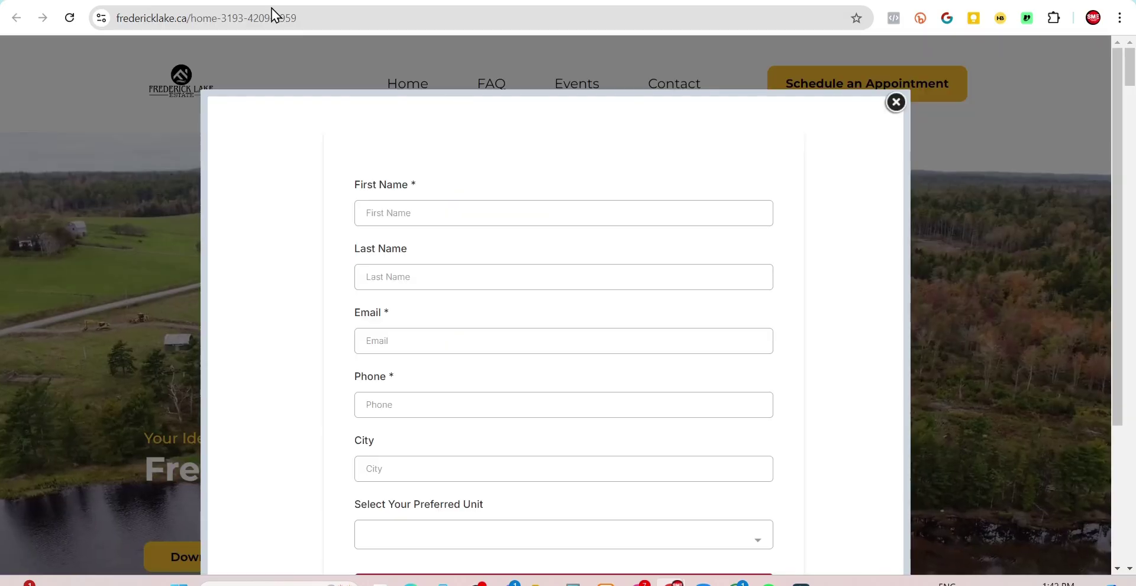
pyautogui.click(892, 102)
pyautogui.click(894, 18)
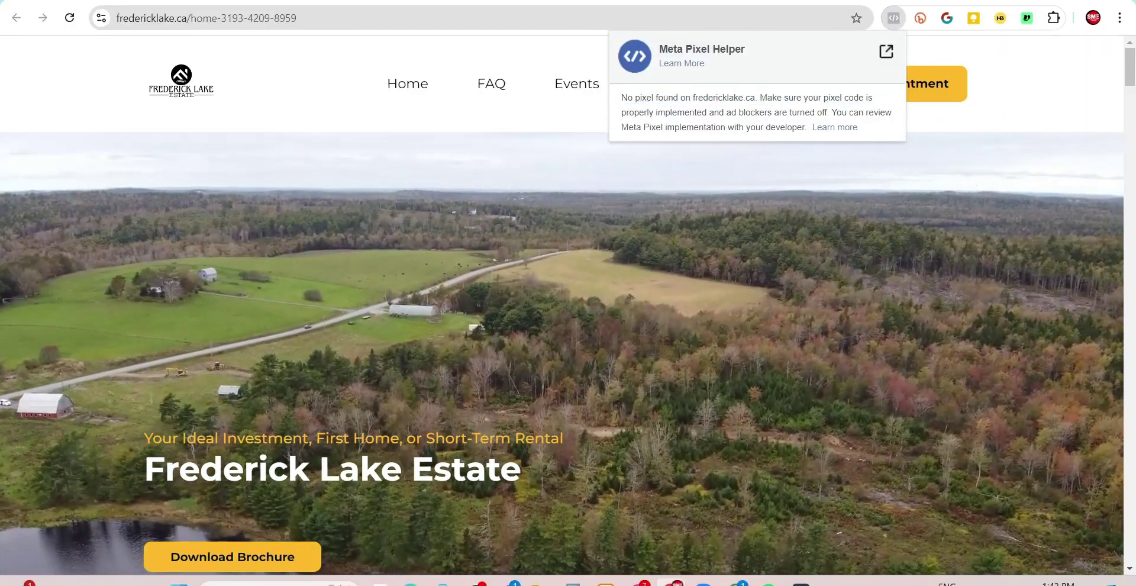
# Step: Return to the Frederick Lake Estate 3.0 website in Juan Funnel and open its settings containing the head tracking code
pyautogui.hotkey('ctrl', 'Tab')
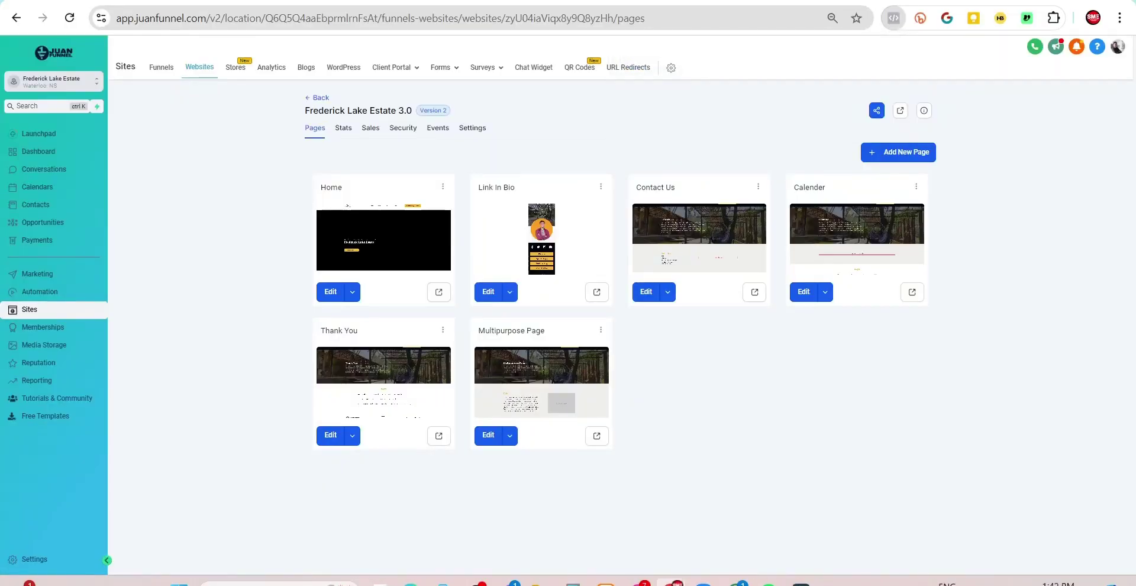
pyautogui.click(441, 129)
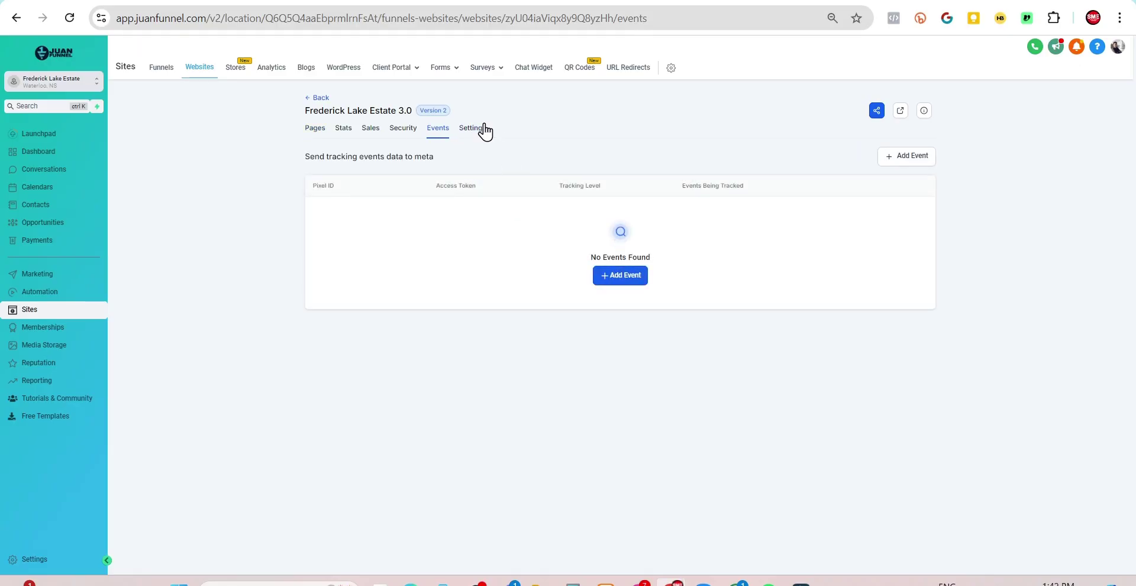
pyautogui.click(472, 131)
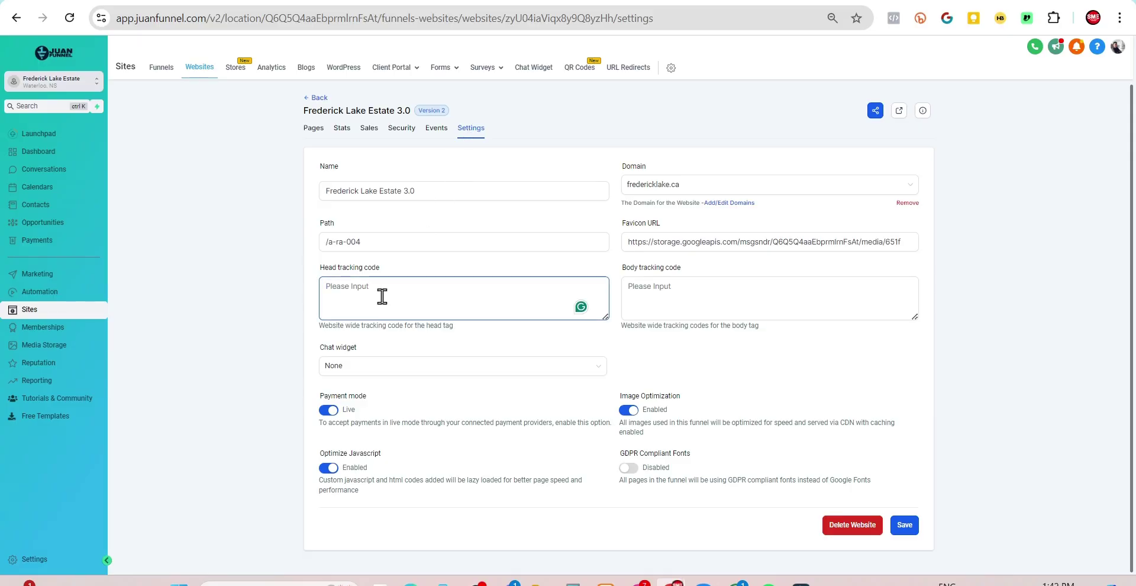
pyautogui.scroll(5, 476, 315)
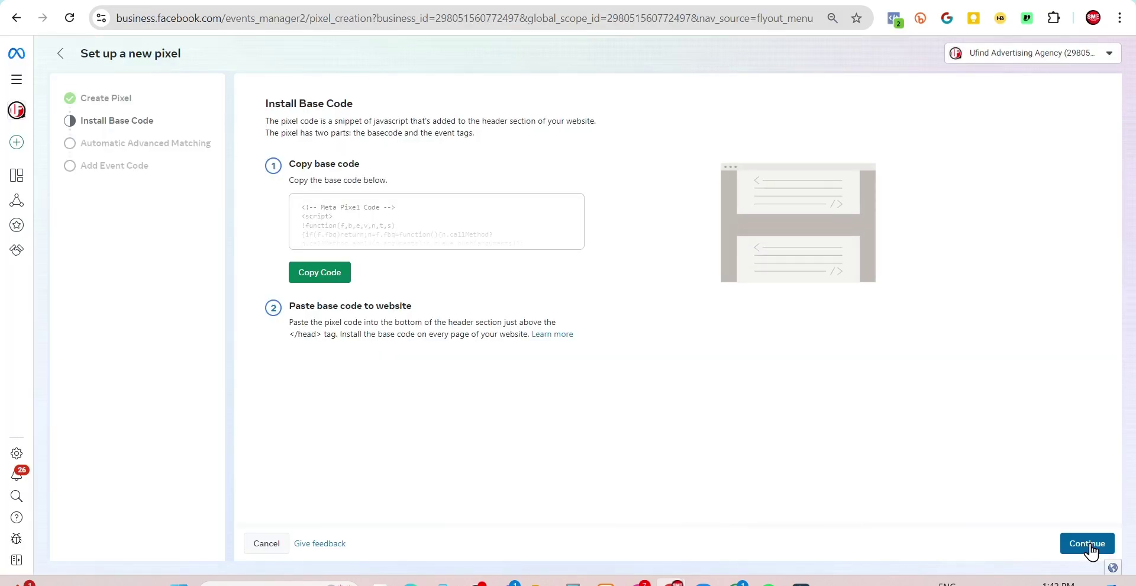
# Step: In the Events Manager pixel setup, turn on Automatic Advanced Matching and continue to the Add Event Code stage
pyautogui.click(1093, 543)
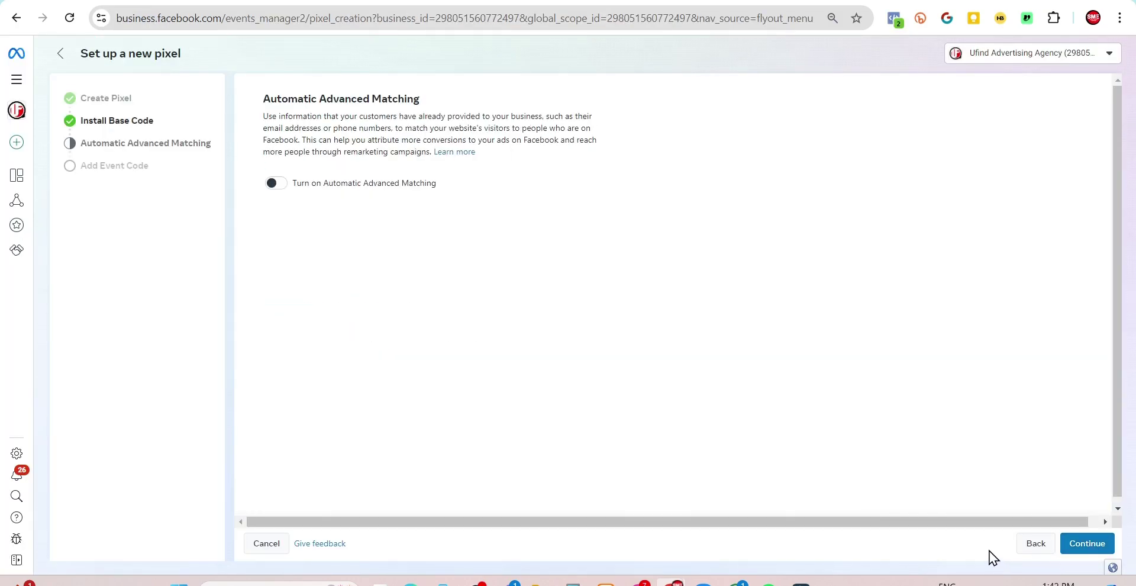
pyautogui.click(287, 185)
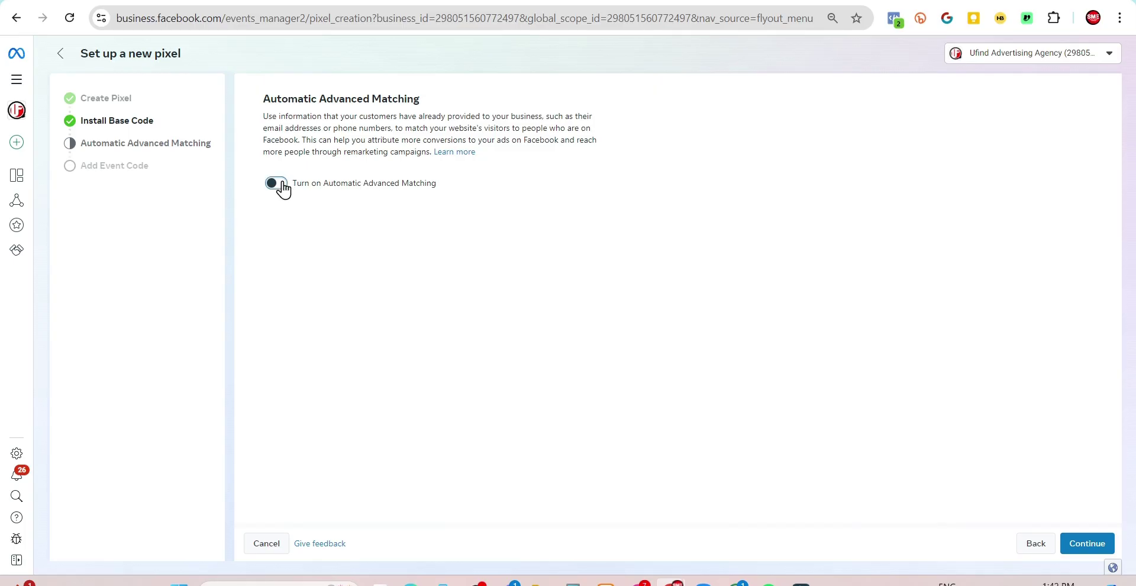
pyautogui.click(1086, 543)
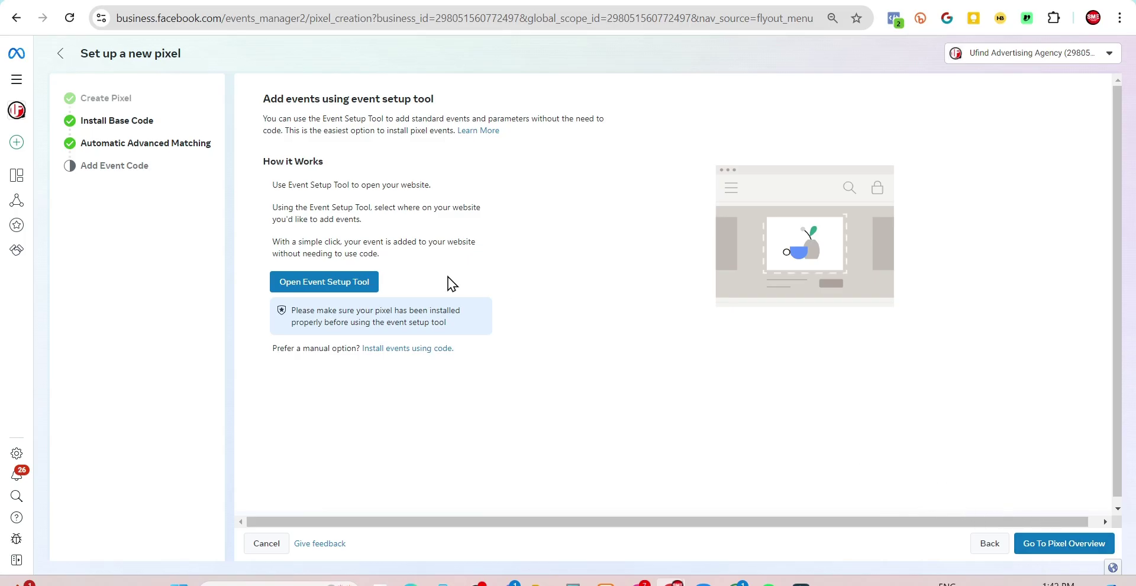
pyautogui.click(357, 282)
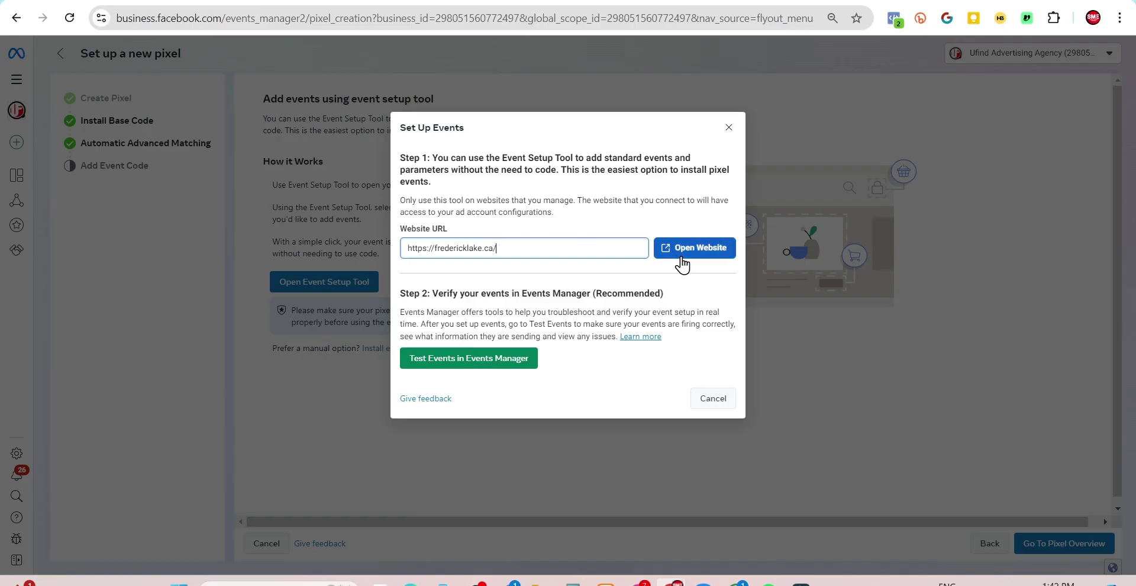
pyautogui.click(694, 247)
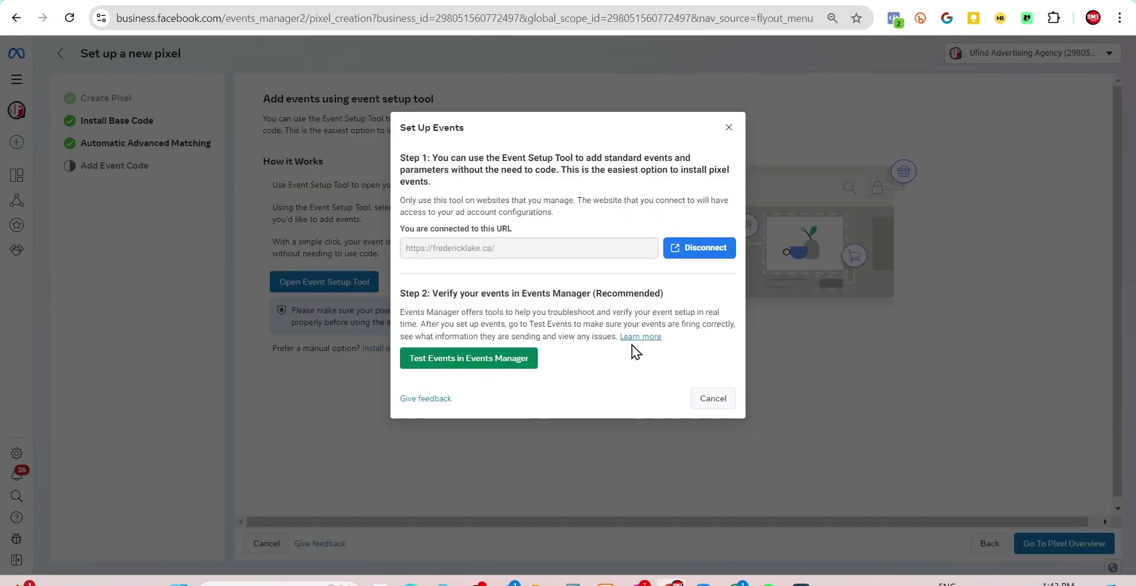
pyautogui.click(486, 359)
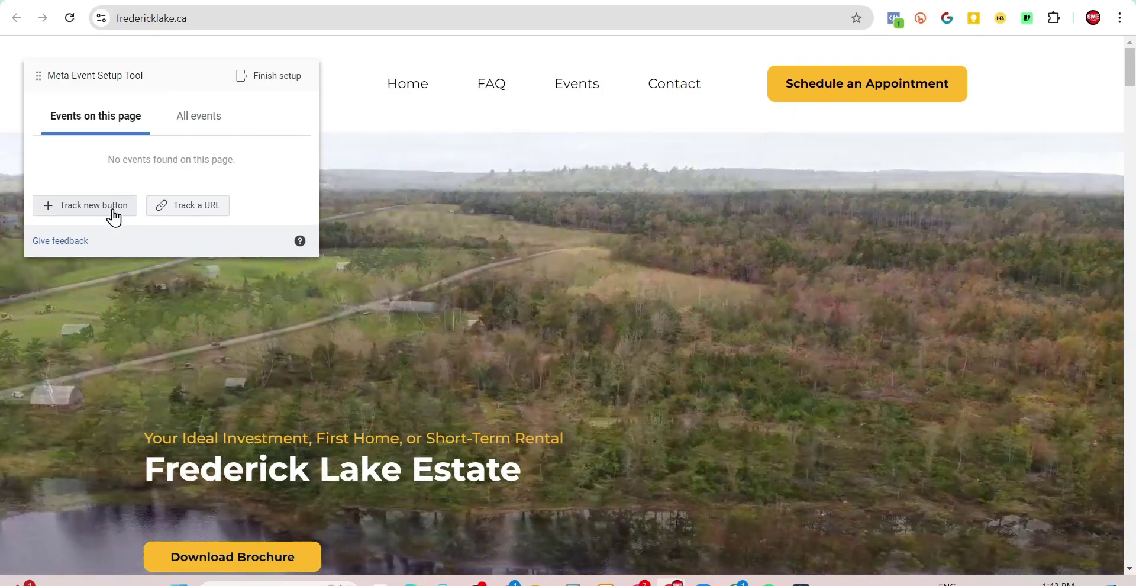
# Step: On fredericklake.ca, track the Schedule an Appointment button as a Lead event without including a value
pyautogui.click(110, 208)
pyautogui.click(837, 110)
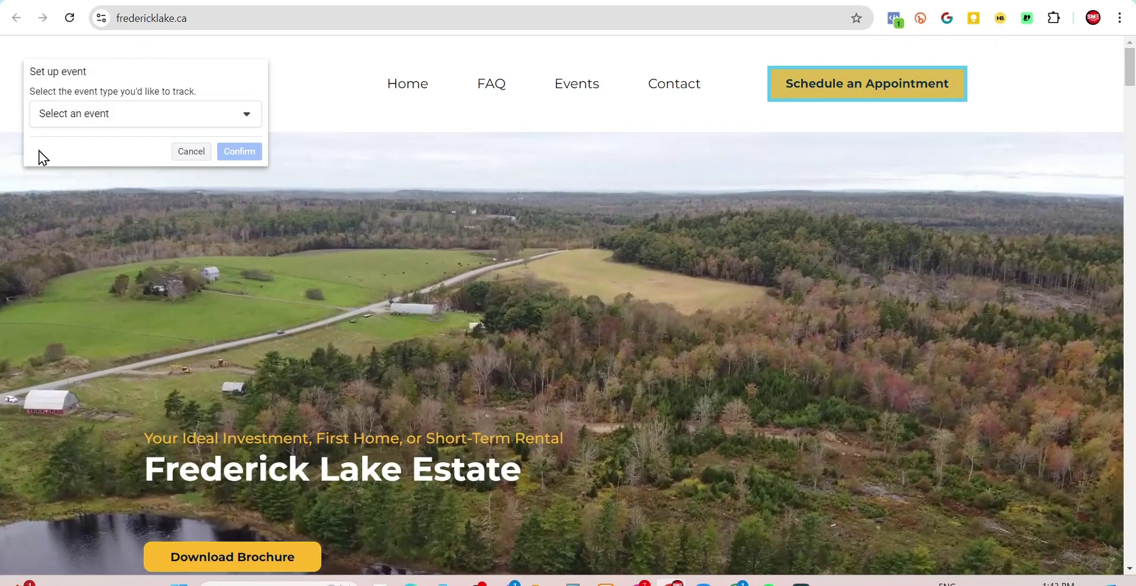
pyautogui.click(111, 117)
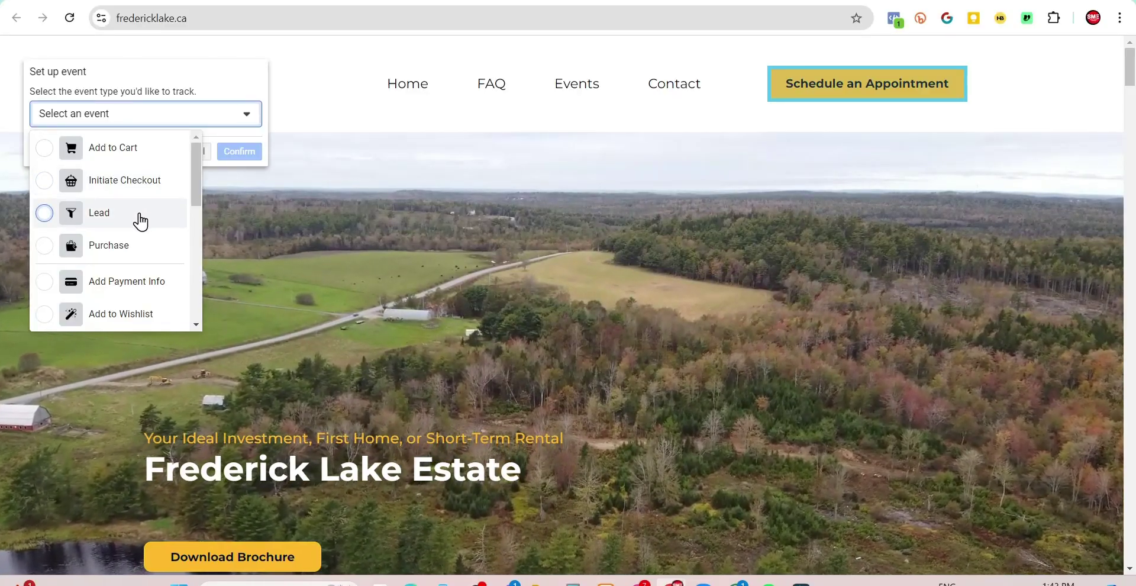
pyautogui.click(140, 221)
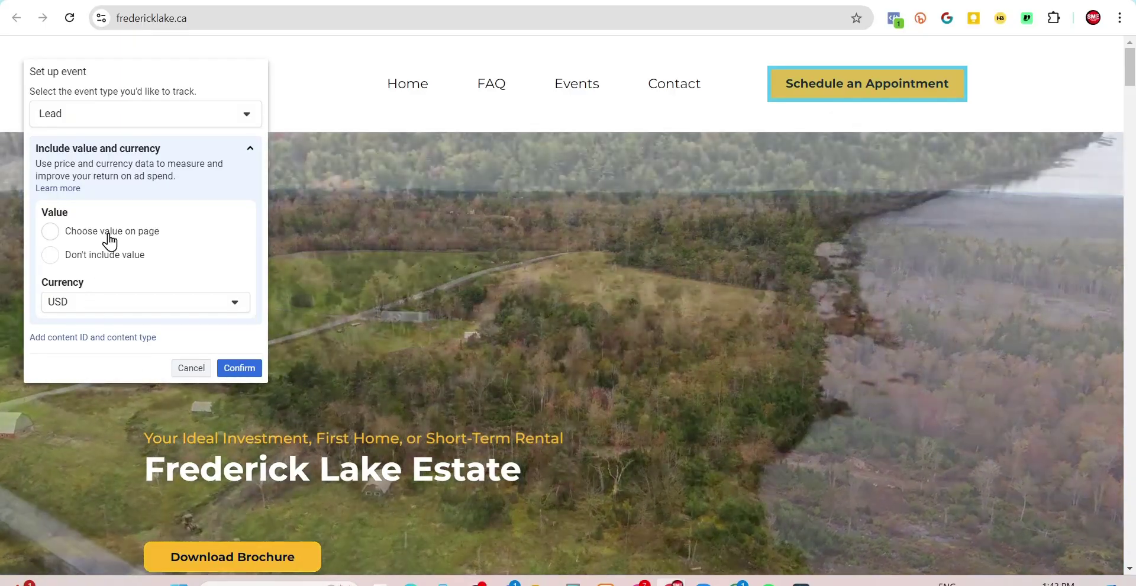
pyautogui.click(110, 239)
pyautogui.click(52, 276)
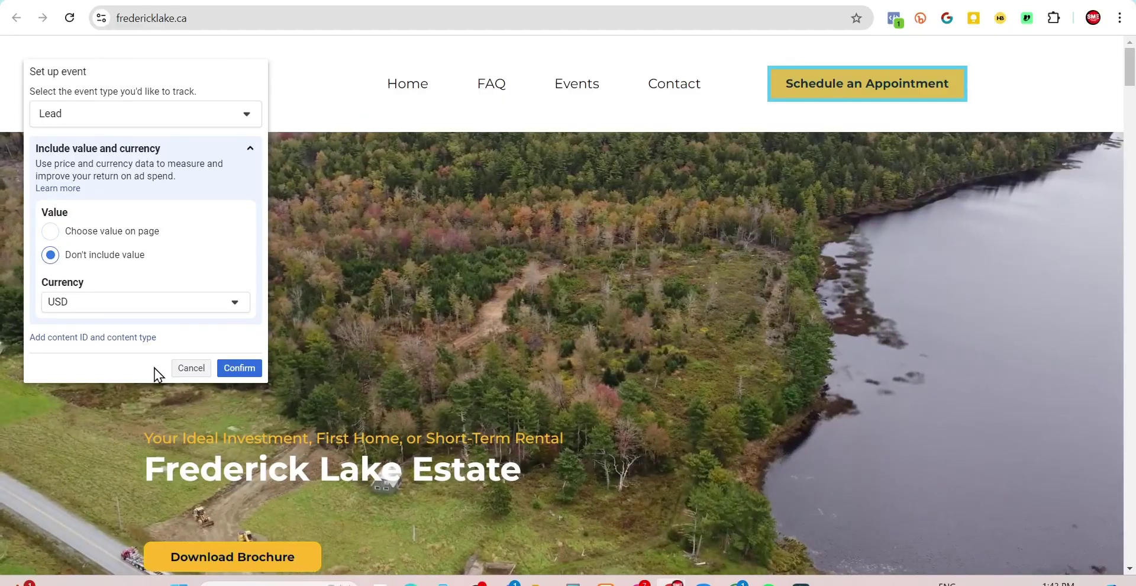
pyautogui.click(229, 367)
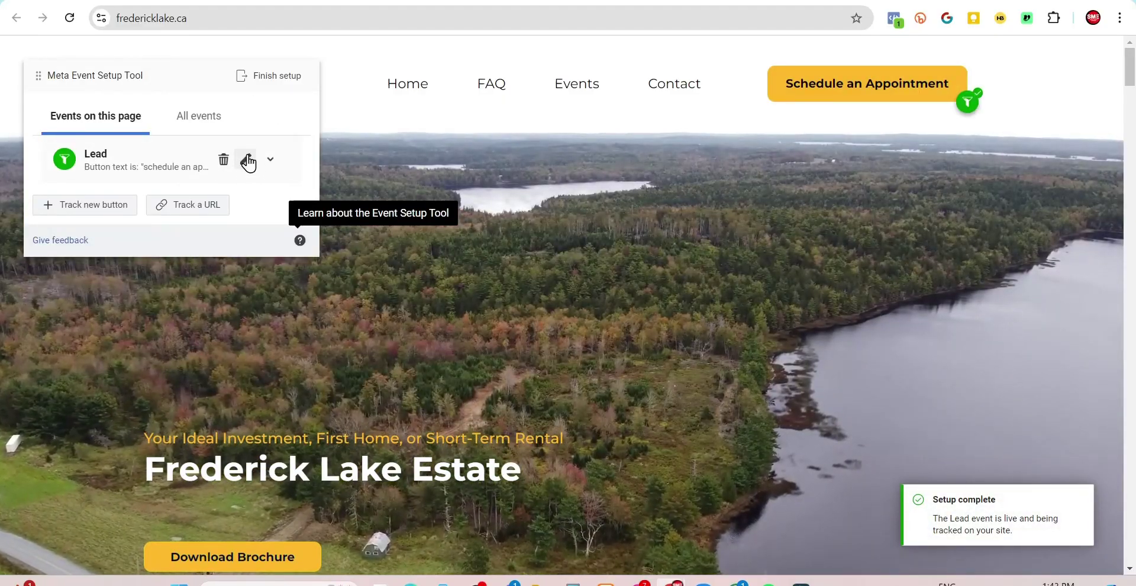
# Step: Change the Schedule an Appointment button's tracked event type to Schedule
pyautogui.click(247, 159)
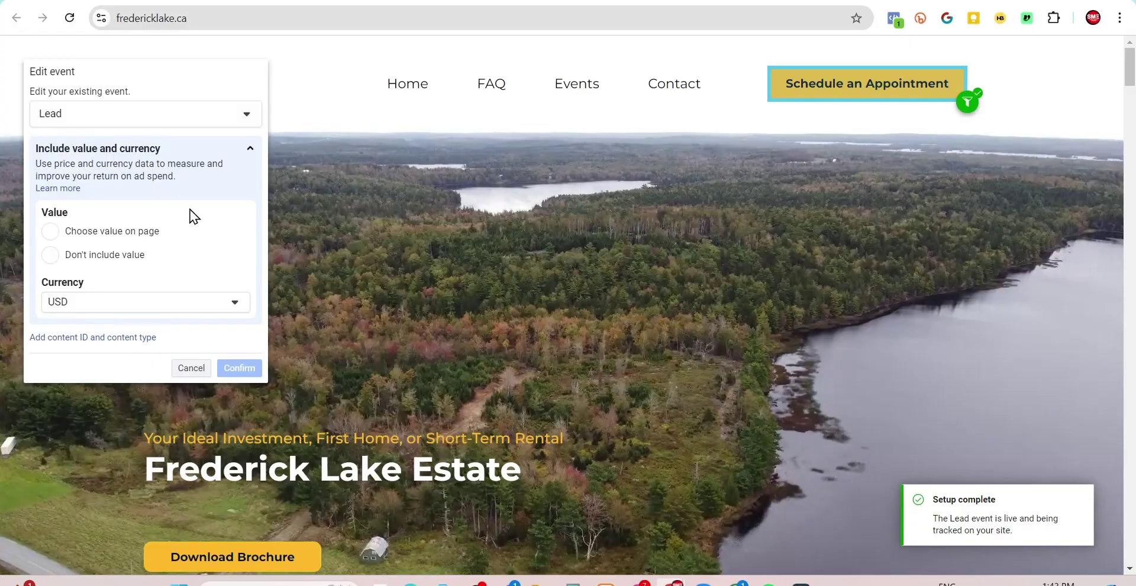
pyautogui.click(201, 126)
pyautogui.scroll(-1, 193, 184)
pyautogui.moveTo(193, 189); pyautogui.dragTo(186, 248)
pyautogui.click(94, 251)
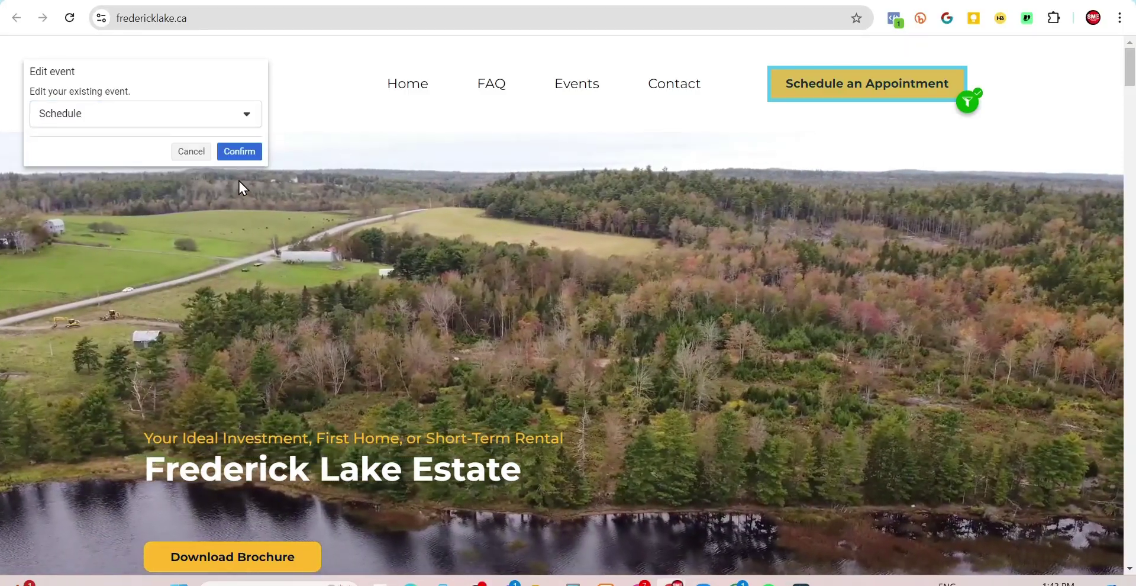
pyautogui.click(237, 153)
# Step: Track the Download Brochure button as a View Content event without including a value
pyautogui.scroll(-3, 274, 414)
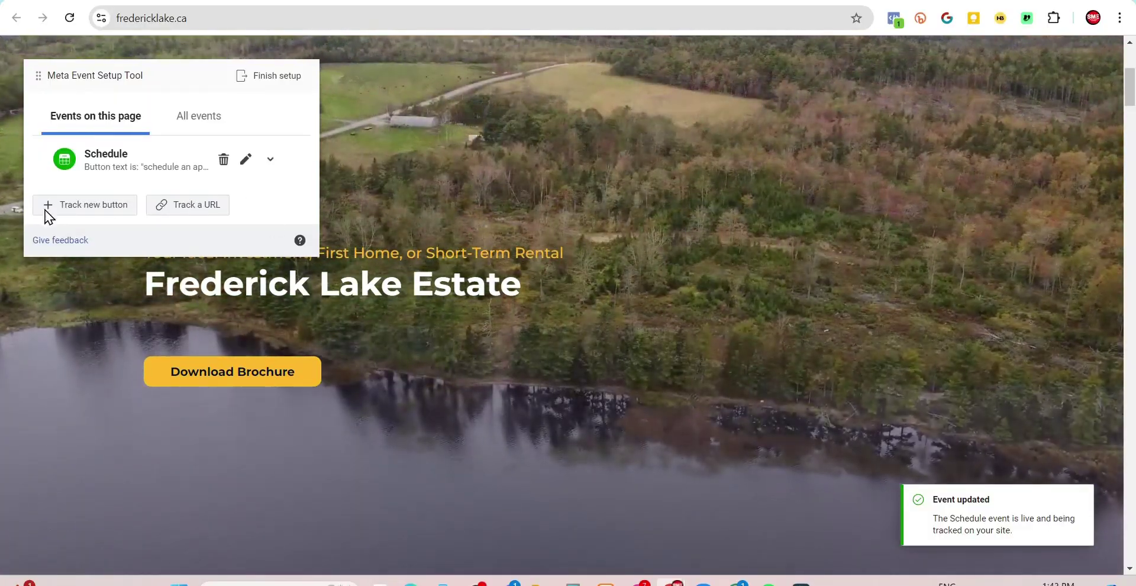
pyautogui.click(59, 204)
pyautogui.click(173, 264)
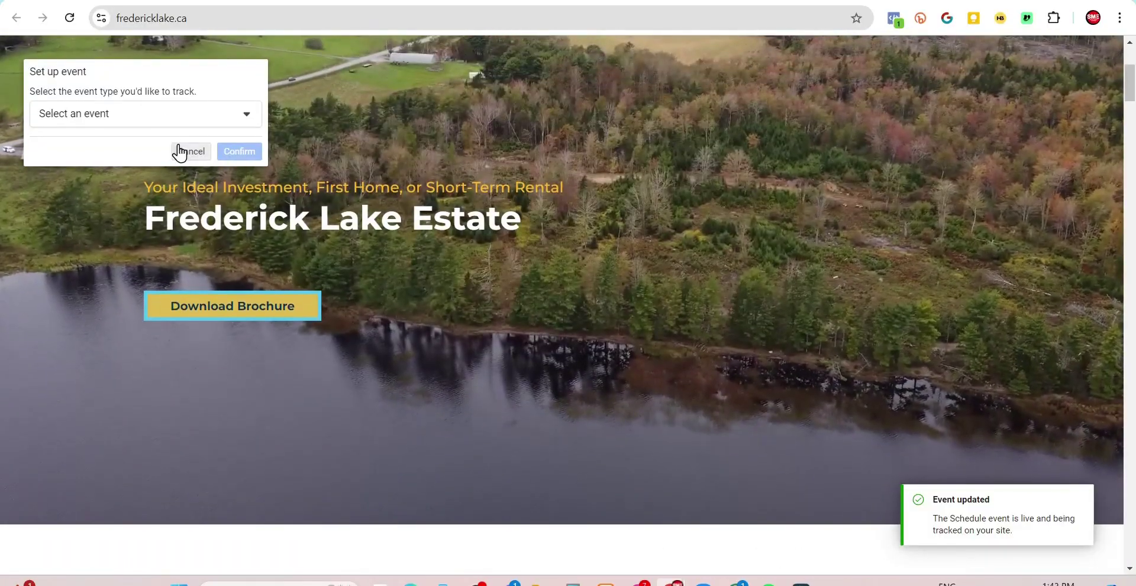
pyautogui.click(179, 112)
pyautogui.moveTo(196, 160); pyautogui.dragTo(194, 289)
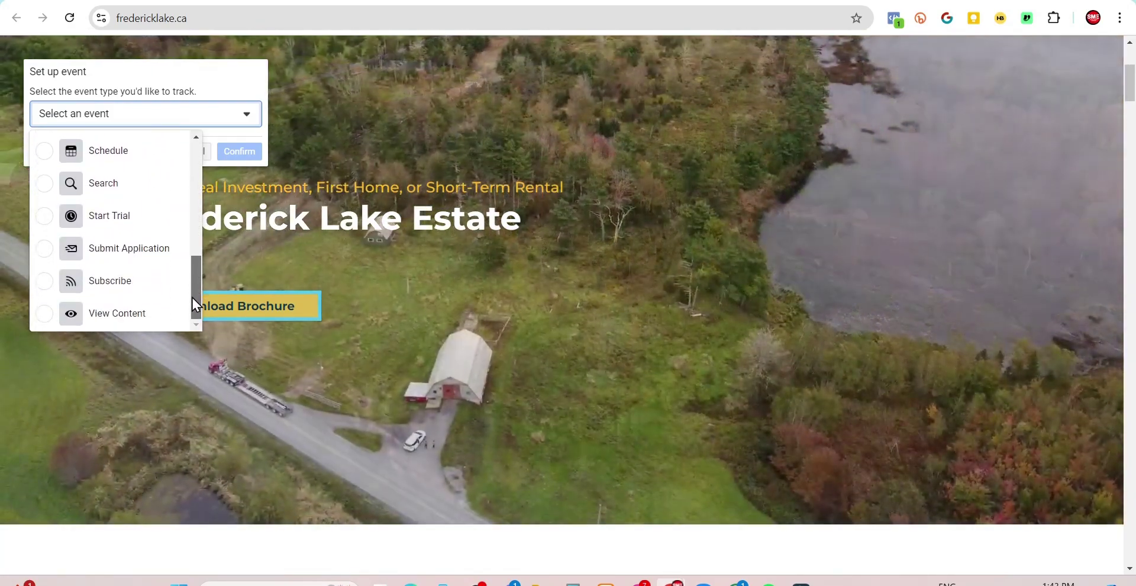
pyautogui.click(109, 317)
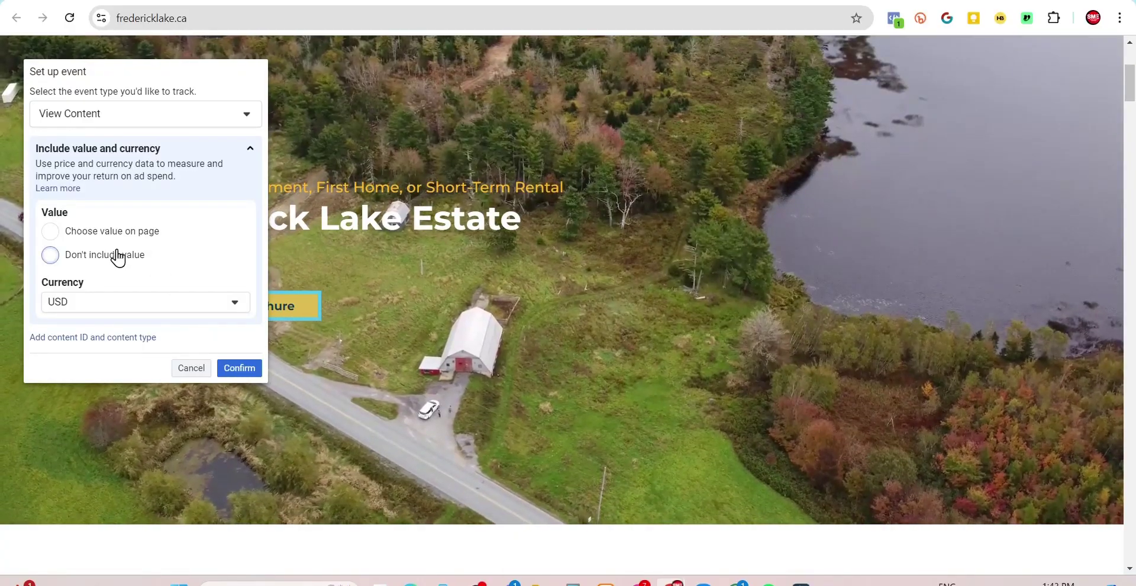
pyautogui.click(118, 255)
pyautogui.click(242, 368)
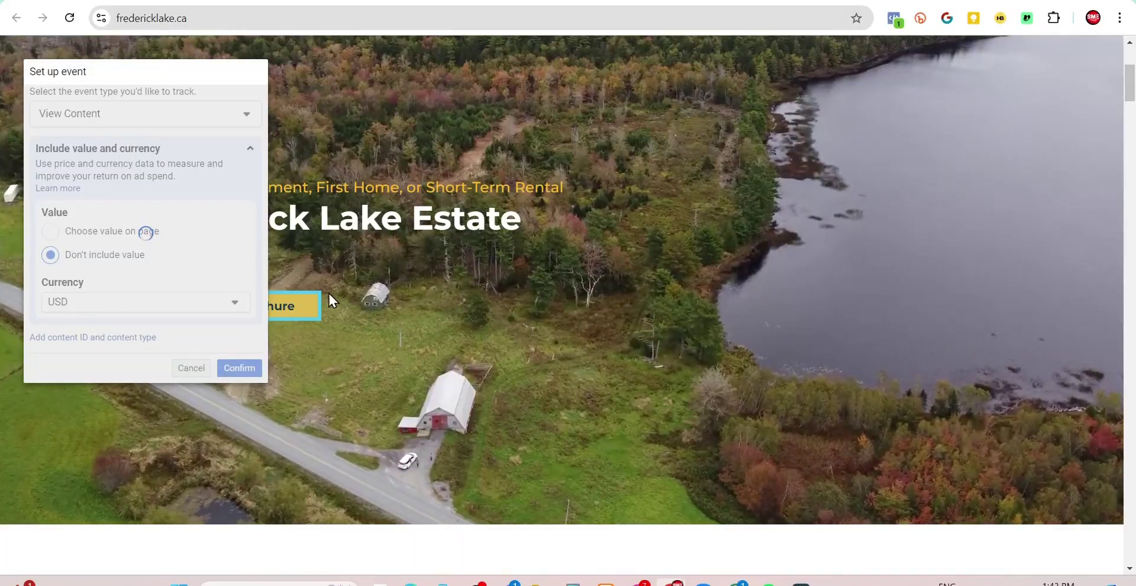
# Step: Check the buttons further down the page for event tracking and finish the event setup
pyautogui.scroll(-10, 520, 302)
pyautogui.scroll(-20, 650, 267)
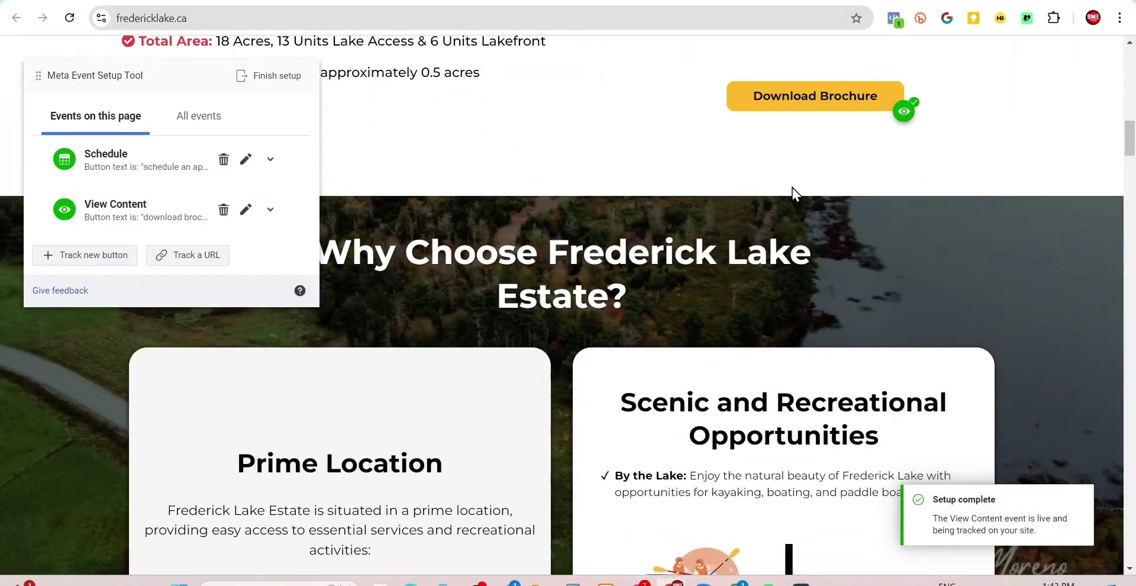
pyautogui.scroll(-15, 763, 343)
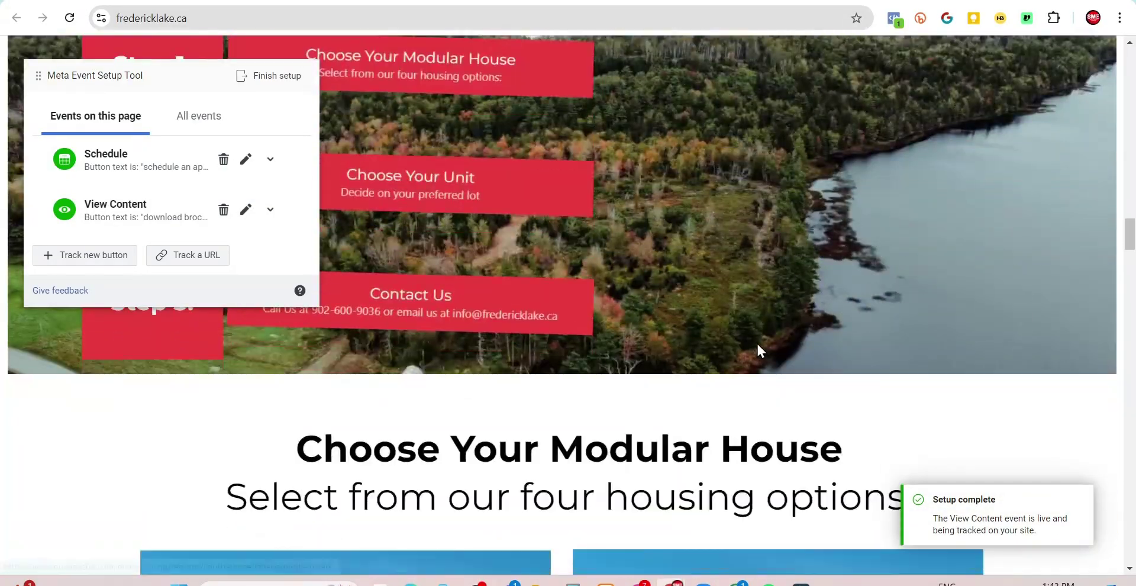
pyautogui.scroll(-12, 765, 414)
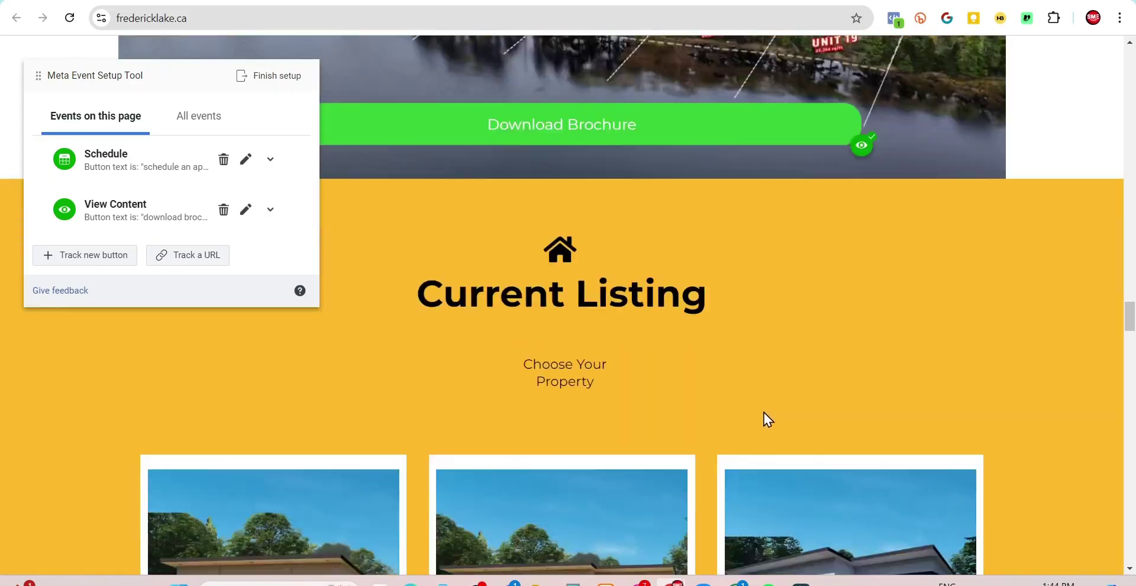
pyautogui.scroll(5, 755, 467)
pyautogui.scroll(-6, 730, 160)
pyautogui.scroll(-10, 725, 308)
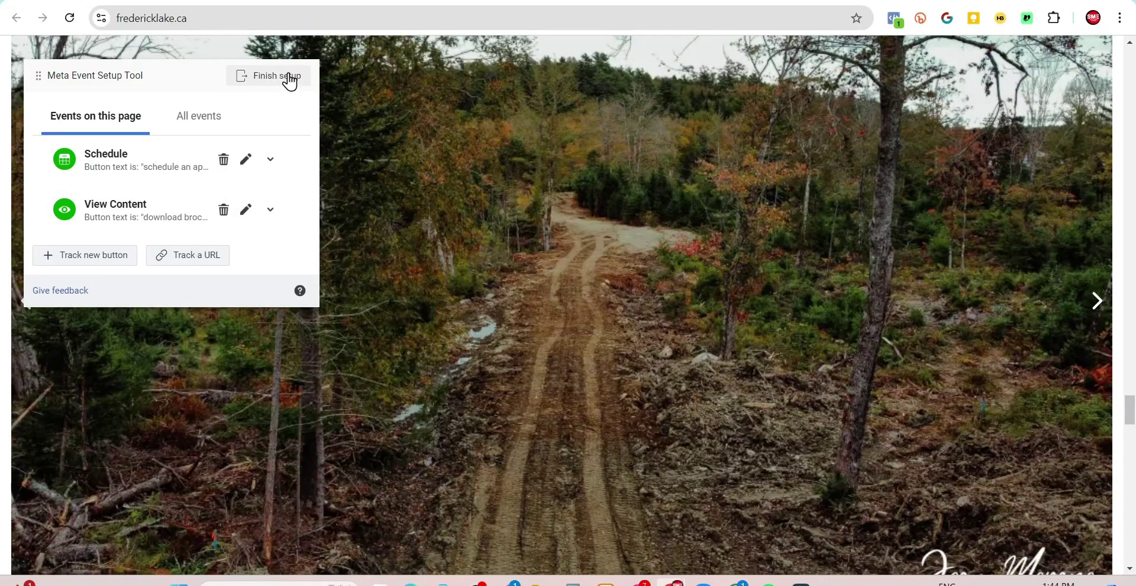
pyautogui.click(290, 82)
pyautogui.click(750, 482)
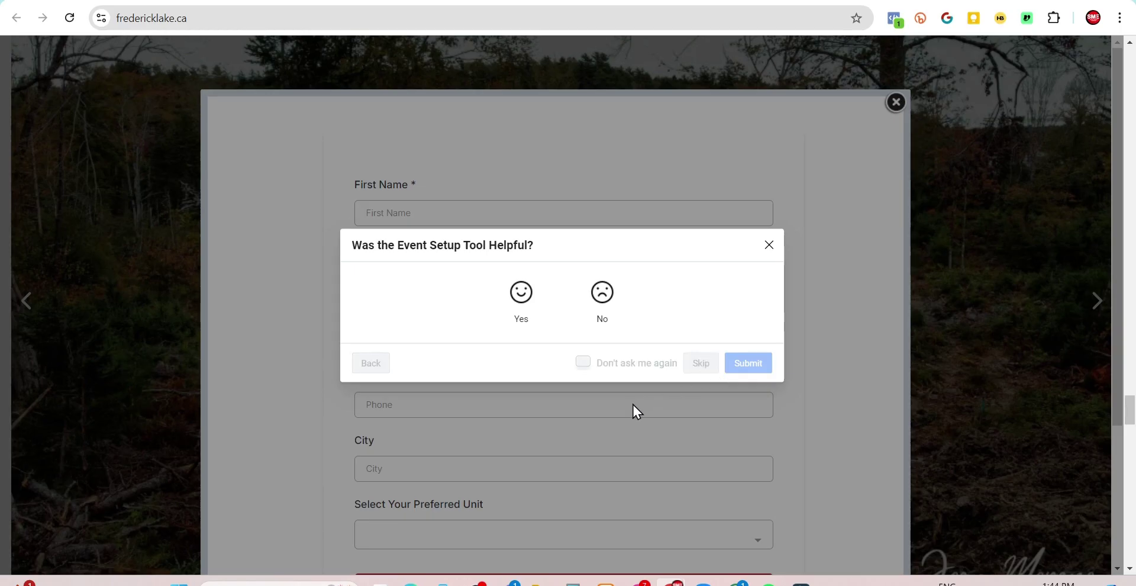
# Step: Reload fredericklake.ca in its other browser tab and inspect the page's pixel activity with Meta Pixel Helper
pyautogui.hotkey('ctrl', 'Tab')
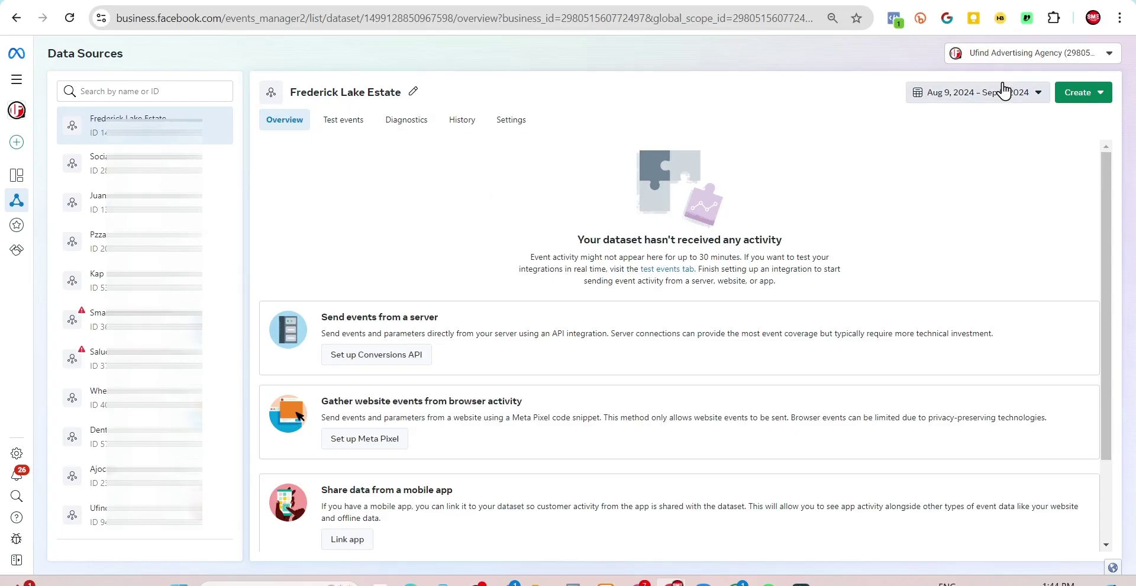
pyautogui.hotkey('ctrl', 'Tab')
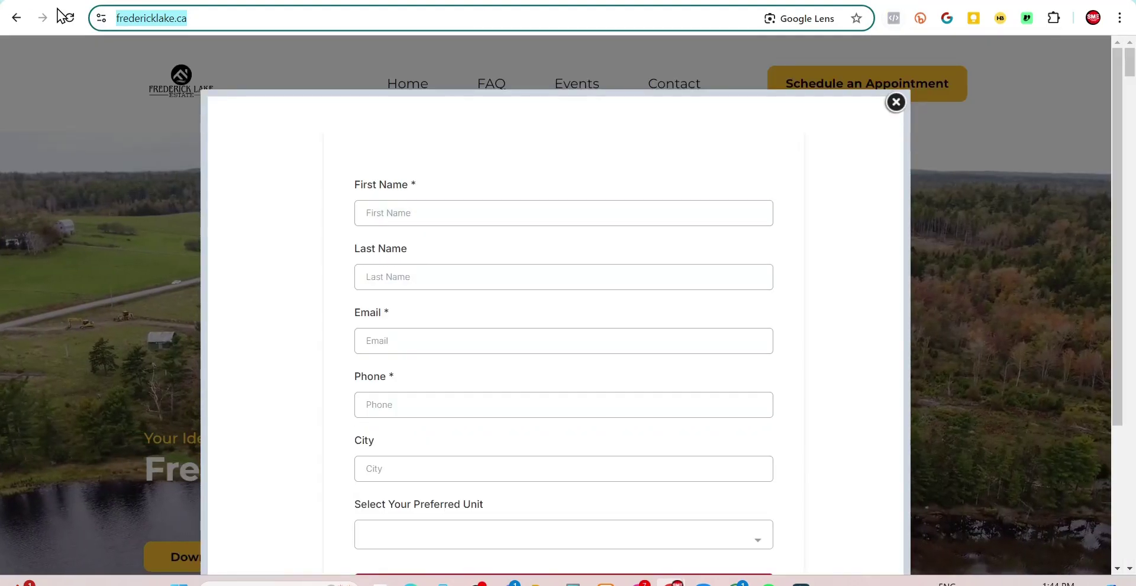
pyautogui.click(69, 17)
pyautogui.click(895, 19)
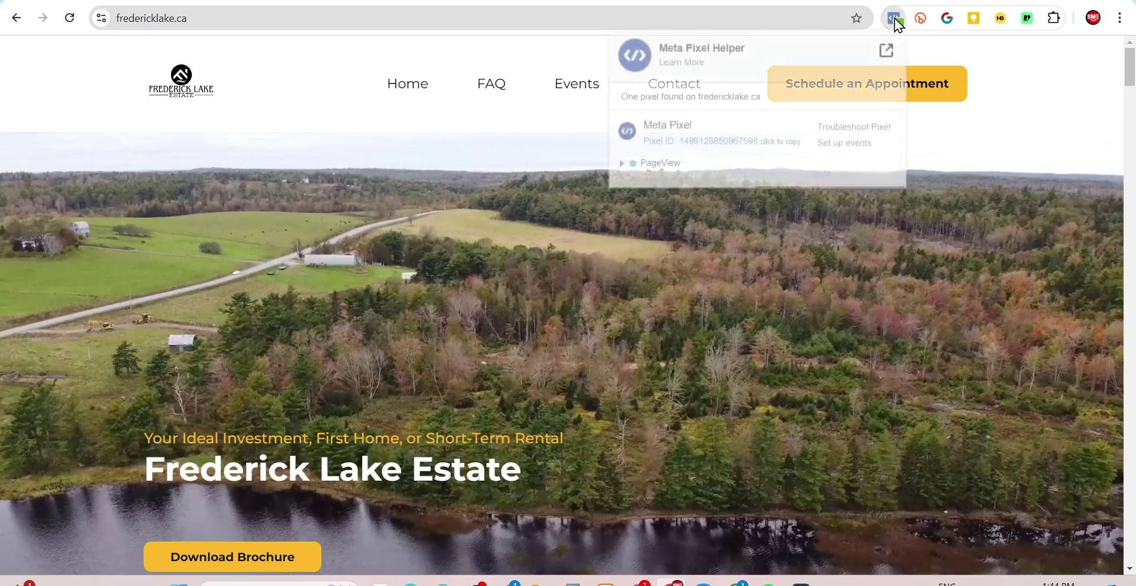